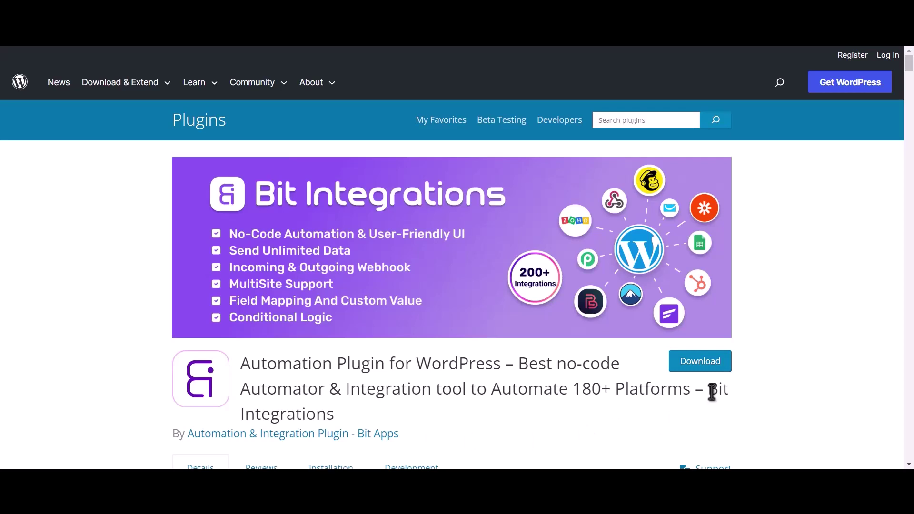
Highlight the Bit Integrations plugin name and bring up the site's 'Please select a Trigger' page.
left_click_drag(709, 390, 717, 410)
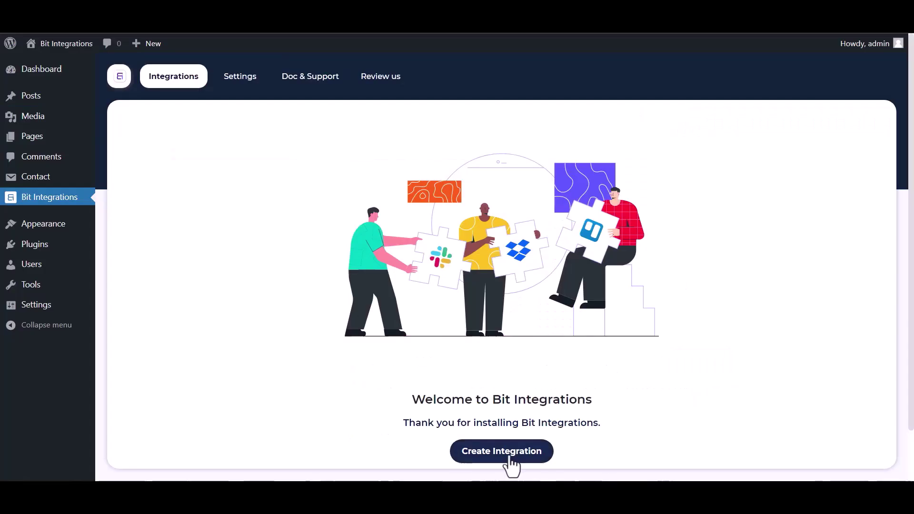
left_click(507, 453)
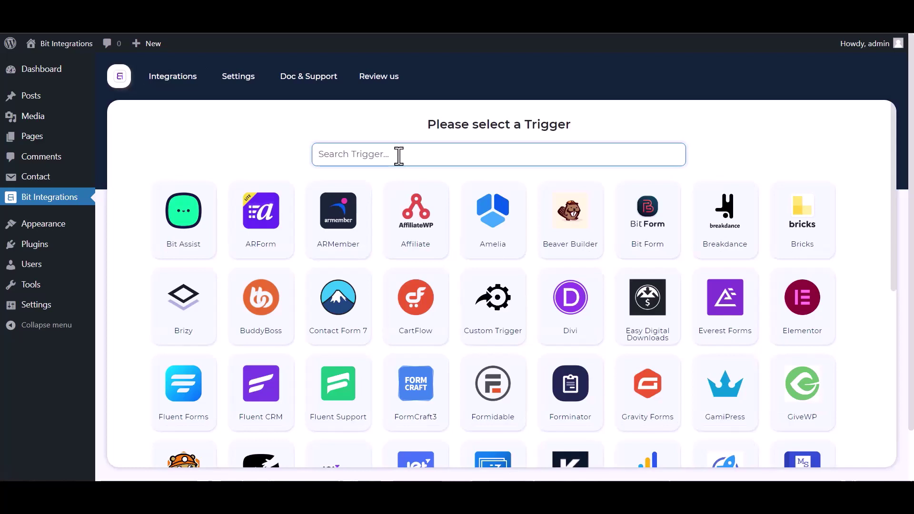
type("con")
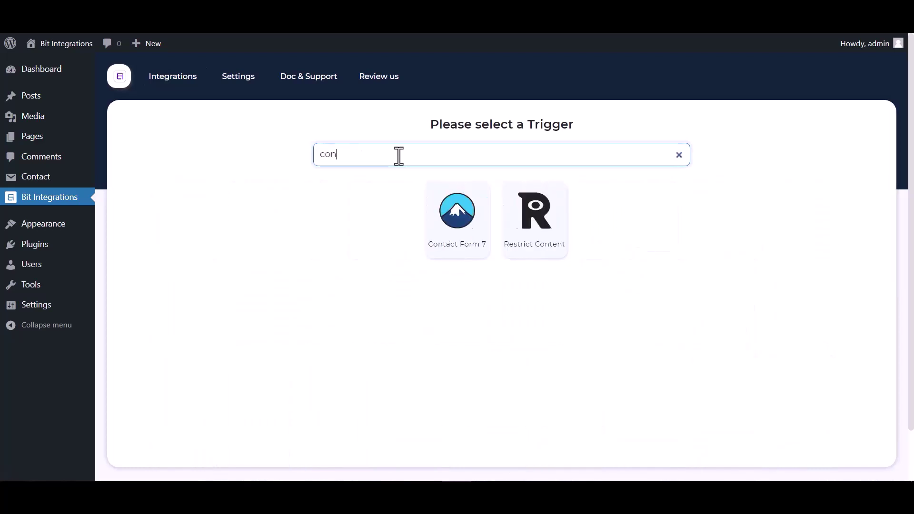
type("tact")
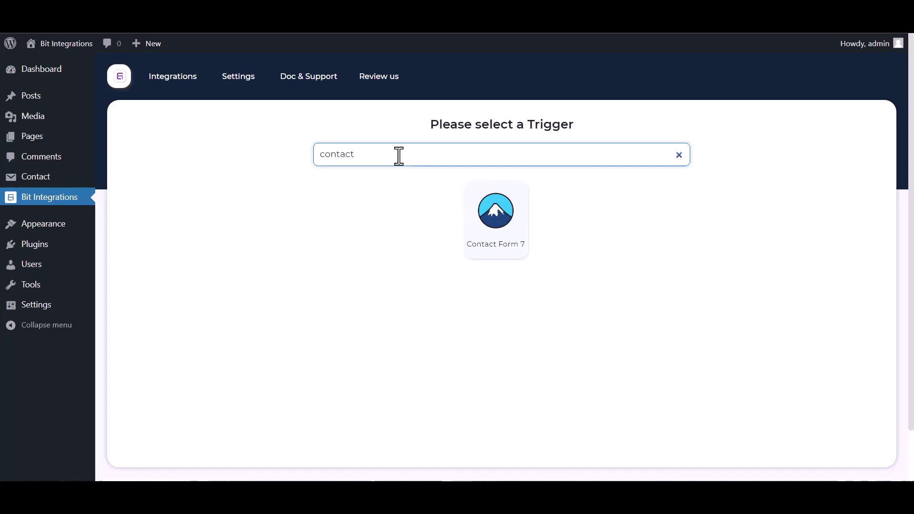
Use Contact Form 7's Contact form 1 as the trigger and move to action search.
left_click(461, 208)
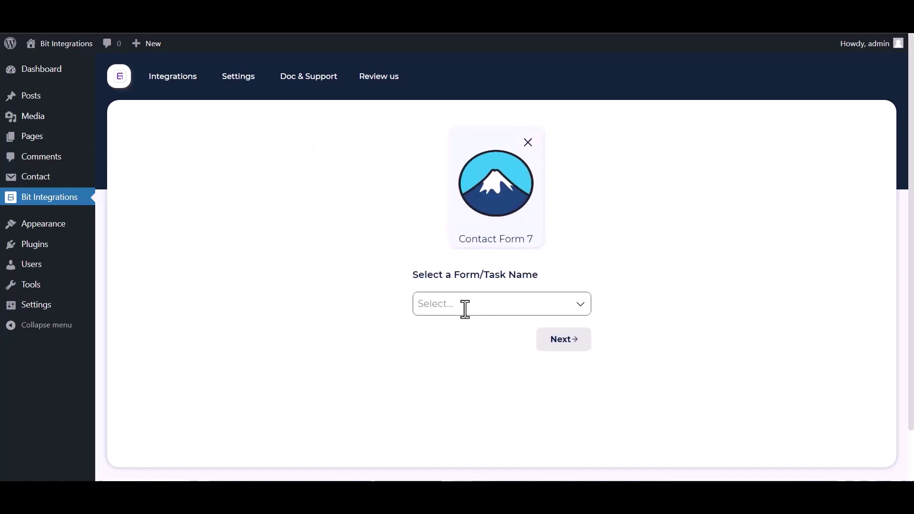
left_click(464, 307)
left_click(463, 329)
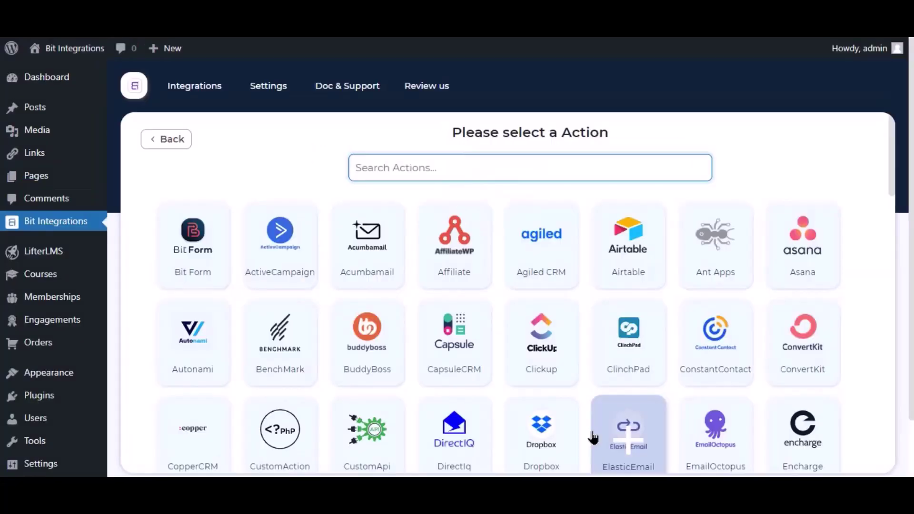
left_click(618, 444)
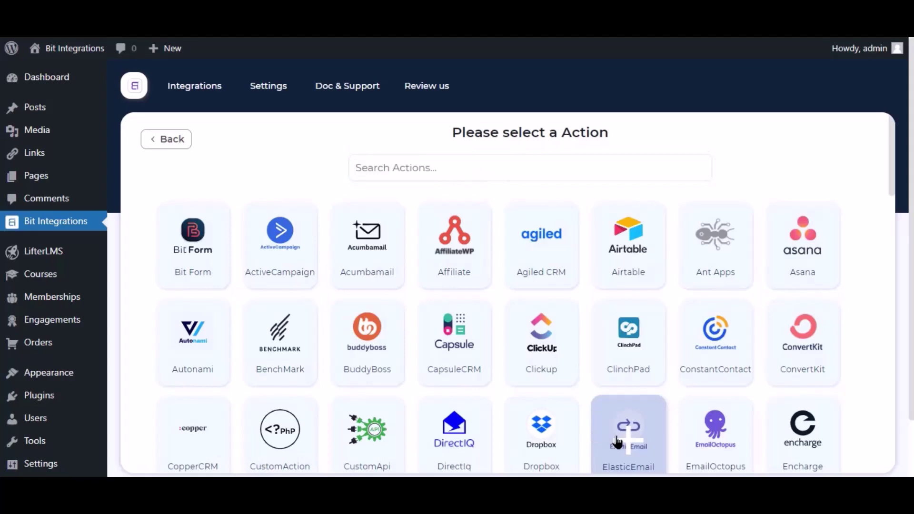
left_click(468, 168)
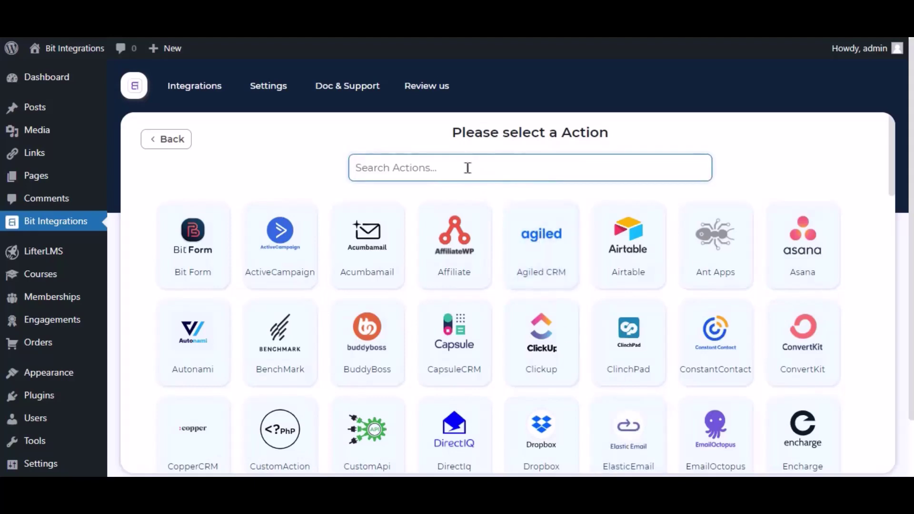
type("mailre")
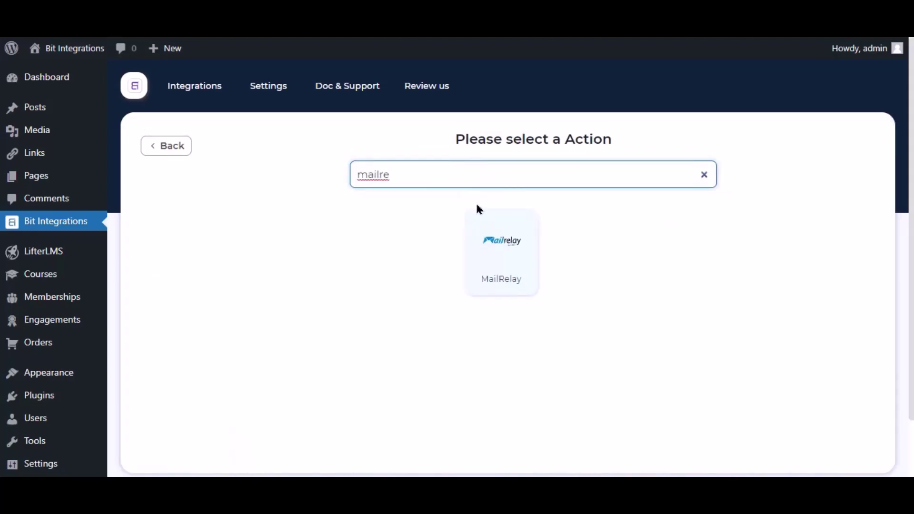
Choose the MailRelay action, enter domain almizan1, and go to MailRelay's API token page.
left_click(500, 247)
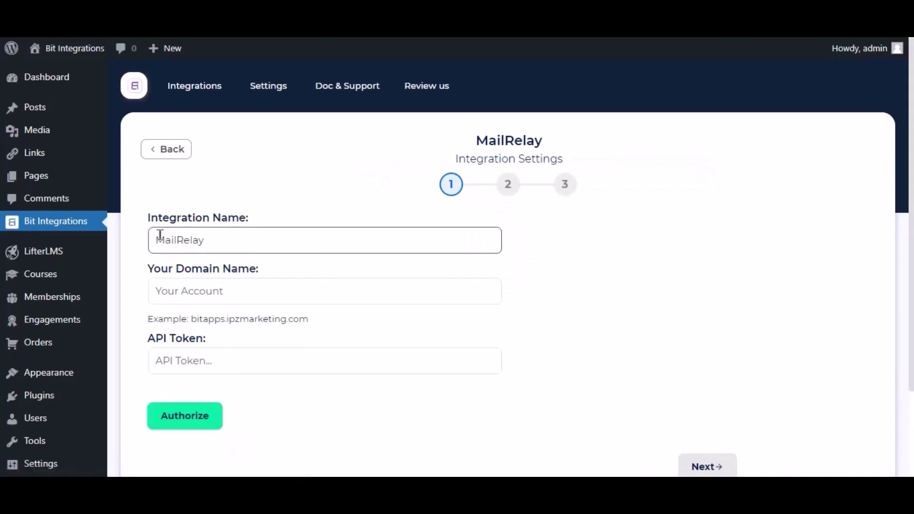
left_click_drag(216, 235, 149, 254)
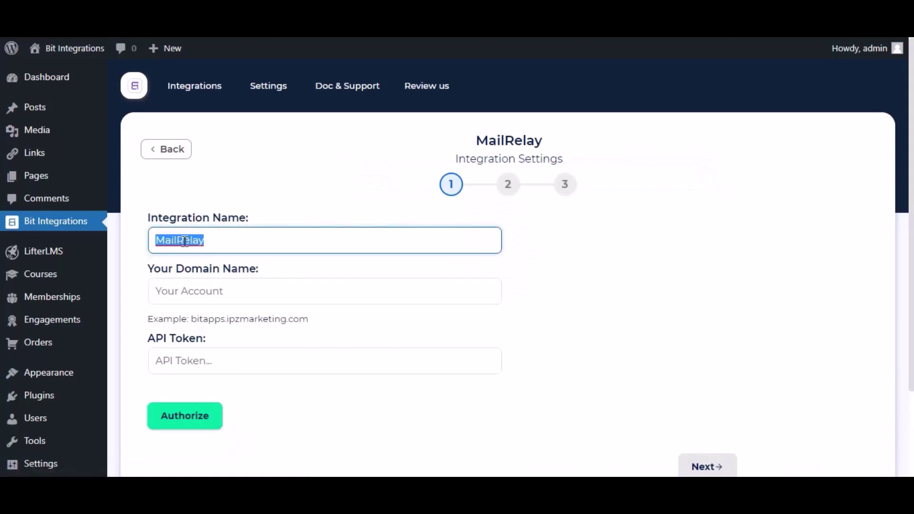
left_click(184, 241)
left_click(182, 290)
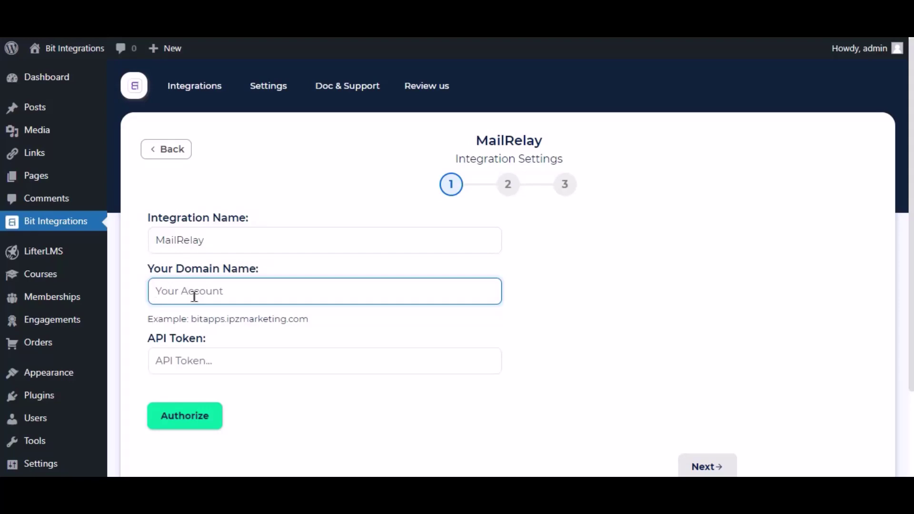
type("almizan1")
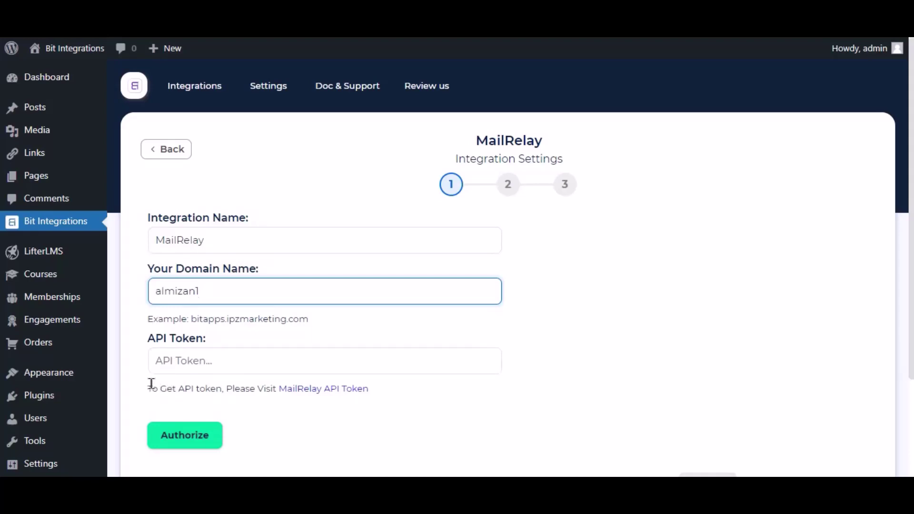
left_click(332, 389)
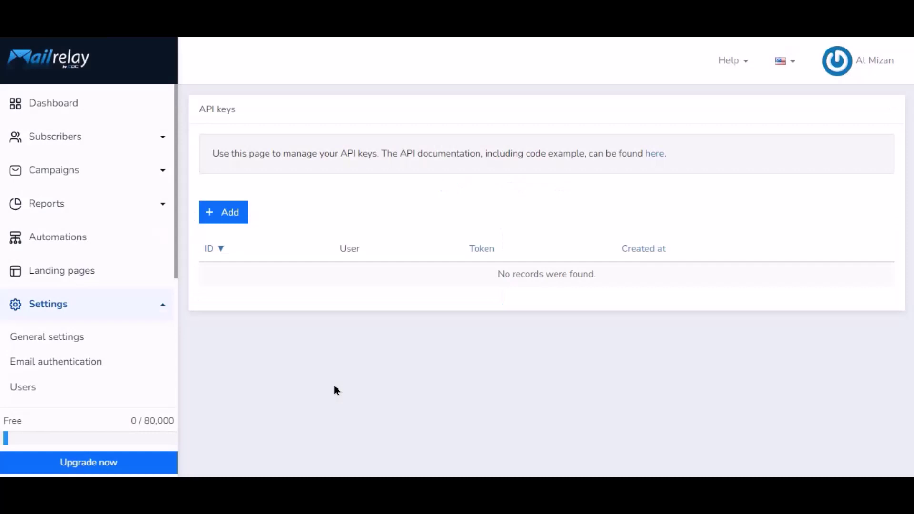
Create a new MailRelay API key for the account user and copy its token.
left_click(229, 215)
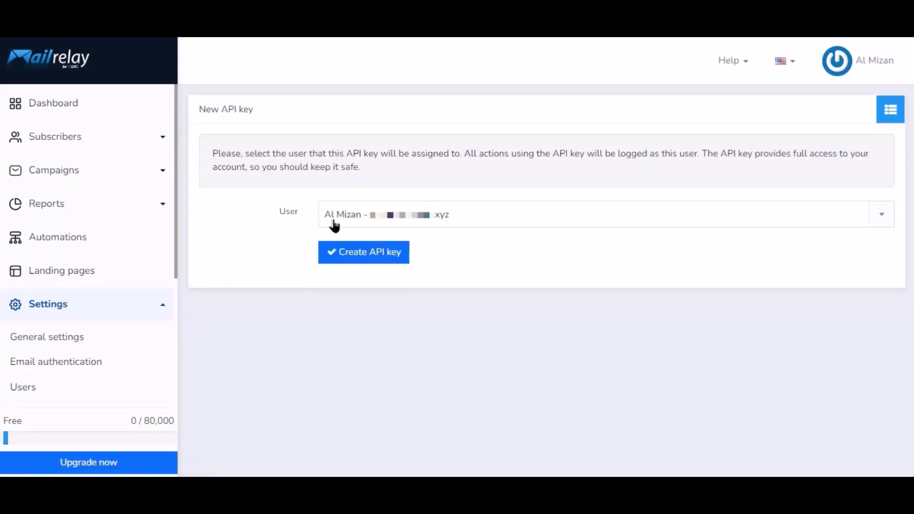
left_click(371, 254)
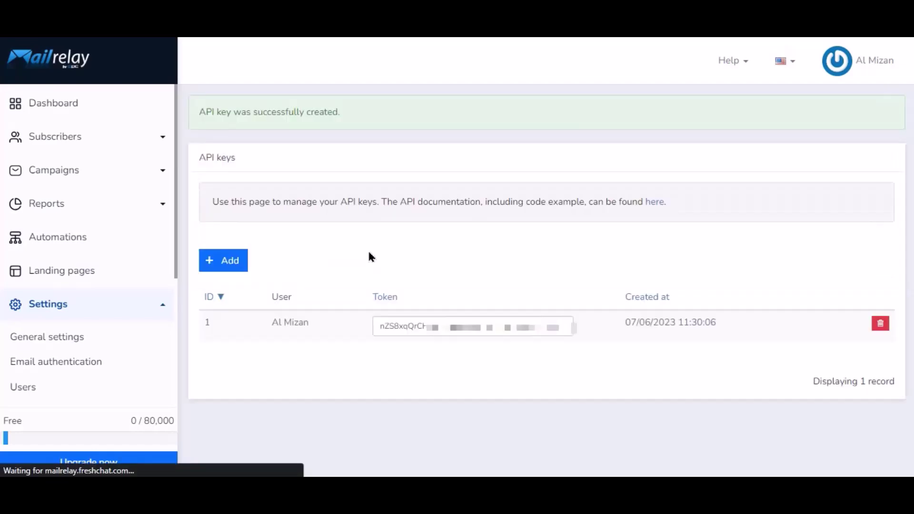
double_click(471, 326)
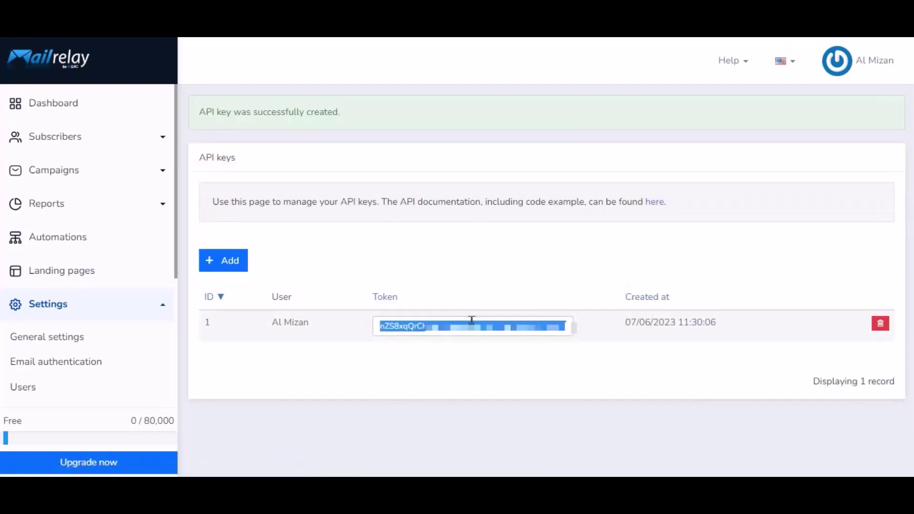
right_click(471, 323)
left_click(510, 145)
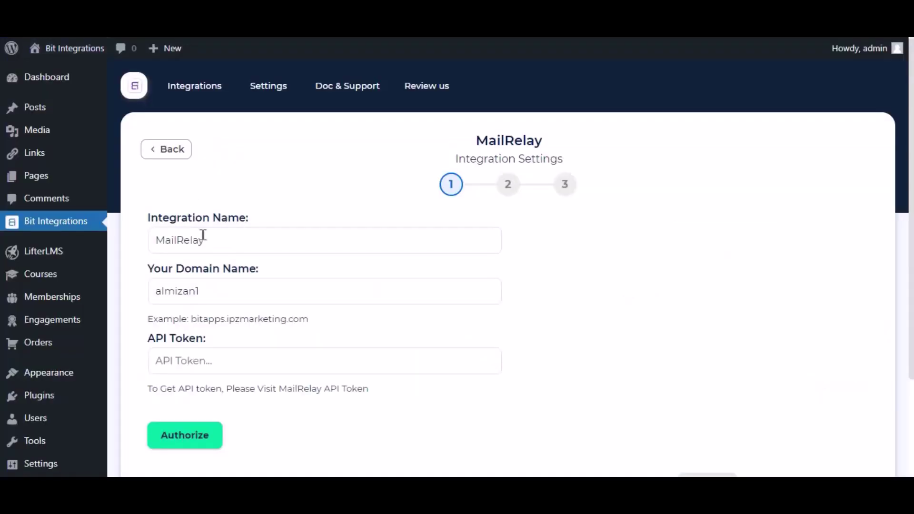
Paste the copied MailRelay API token and authorize the connection.
left_click(220, 360)
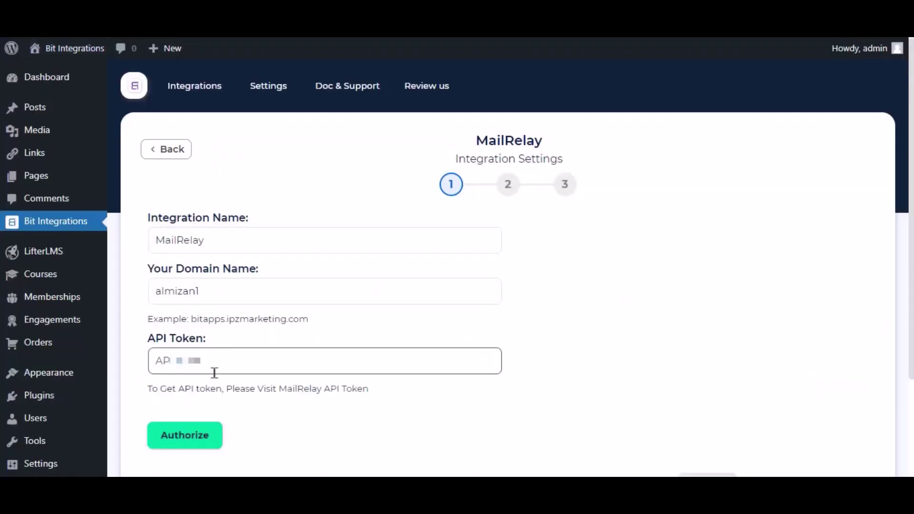
right_click(219, 358)
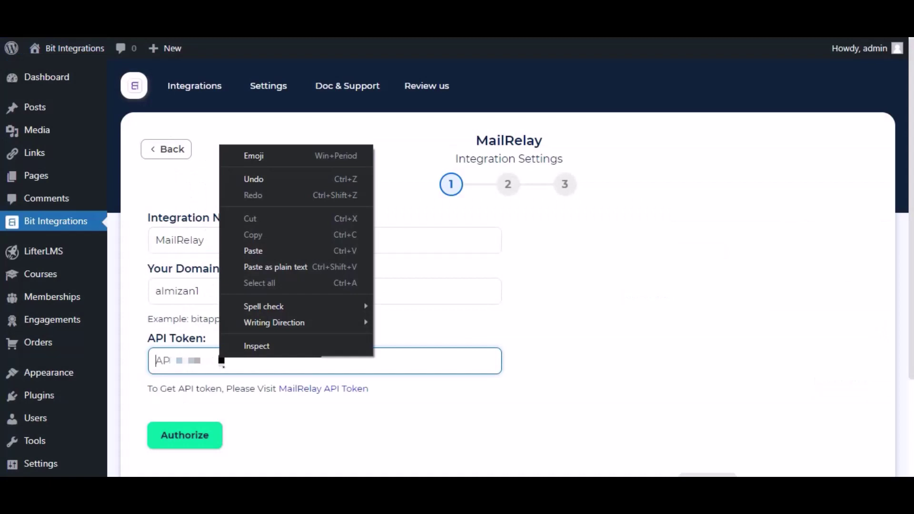
left_click(257, 250)
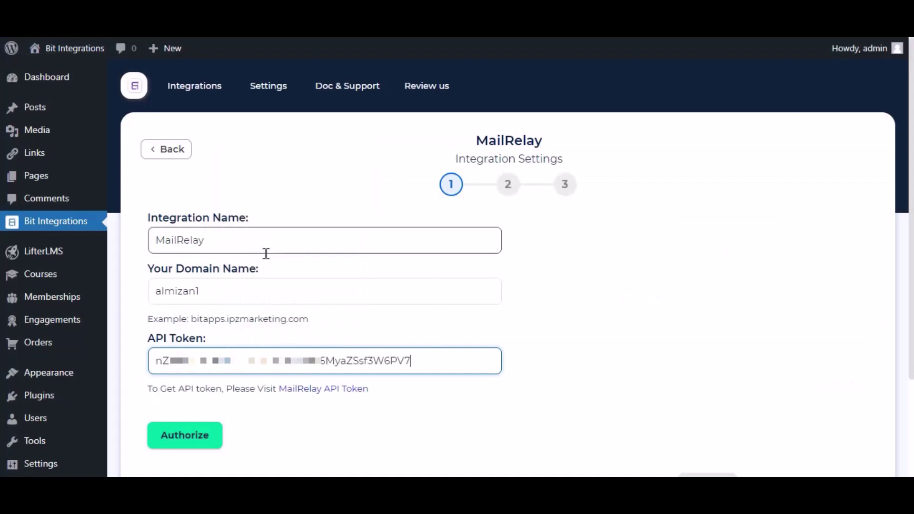
left_click(419, 395)
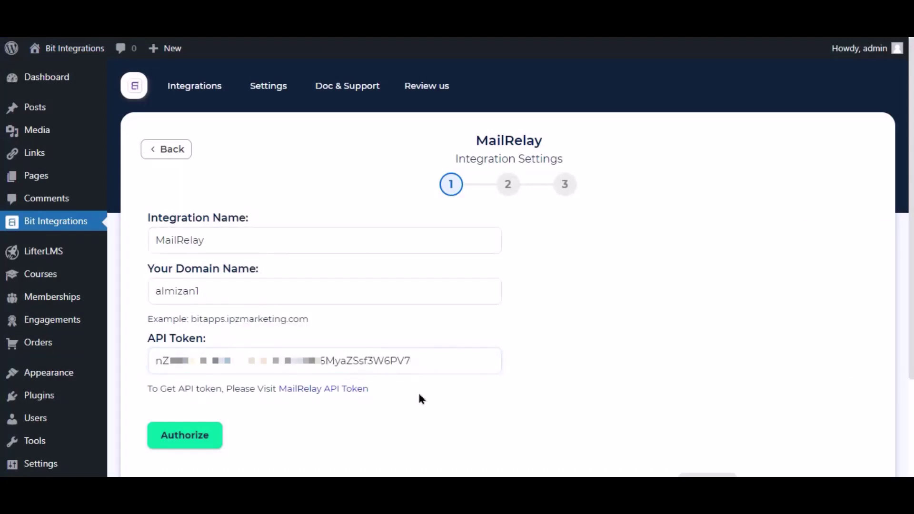
left_click(191, 439)
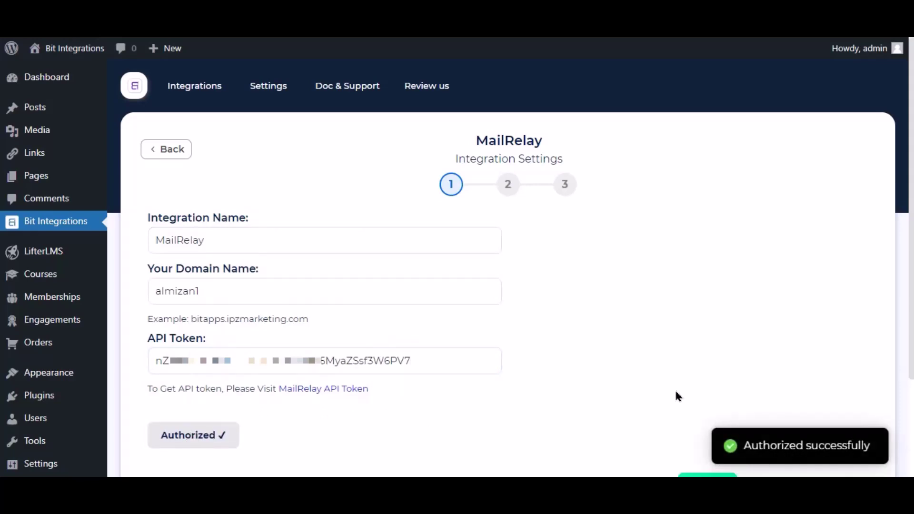
scroll(676, 392, "down", 2)
Set subscriber status to Active and map the form's Email to MailRelay Email.
left_click(694, 363)
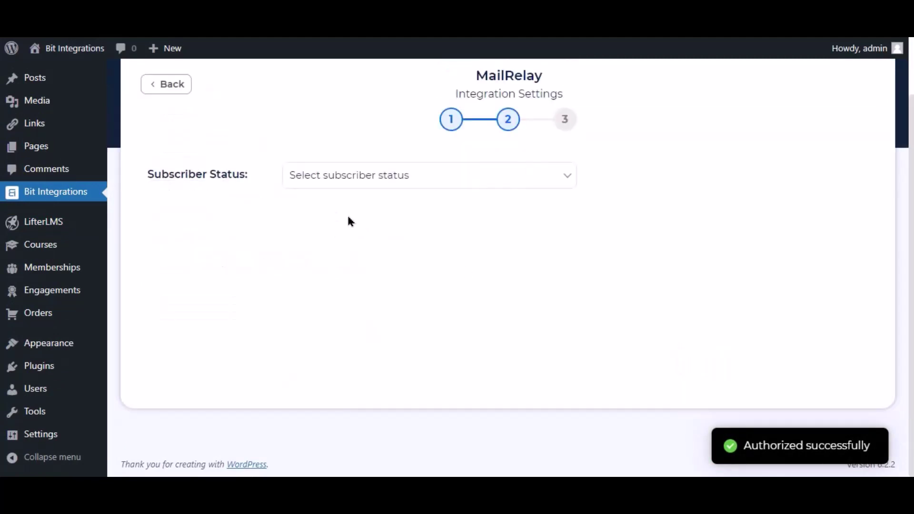
scroll(348, 222, "up", 2)
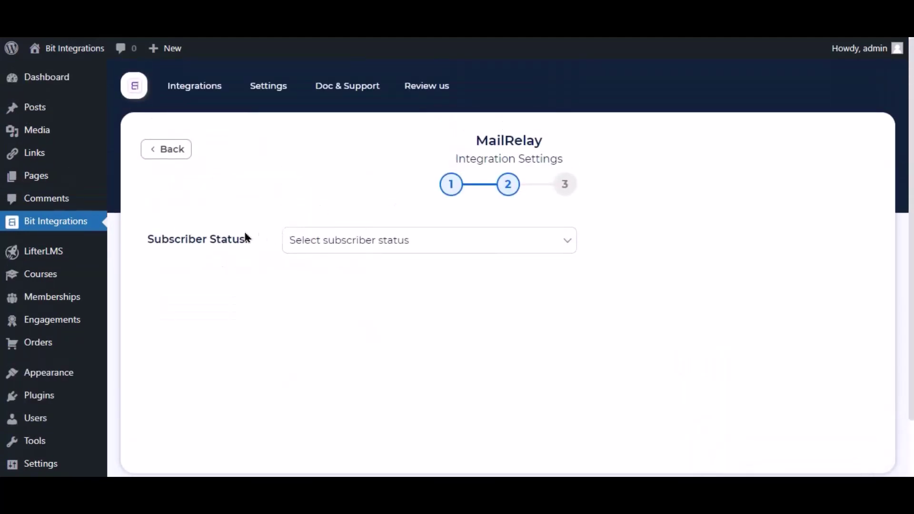
left_click(365, 240)
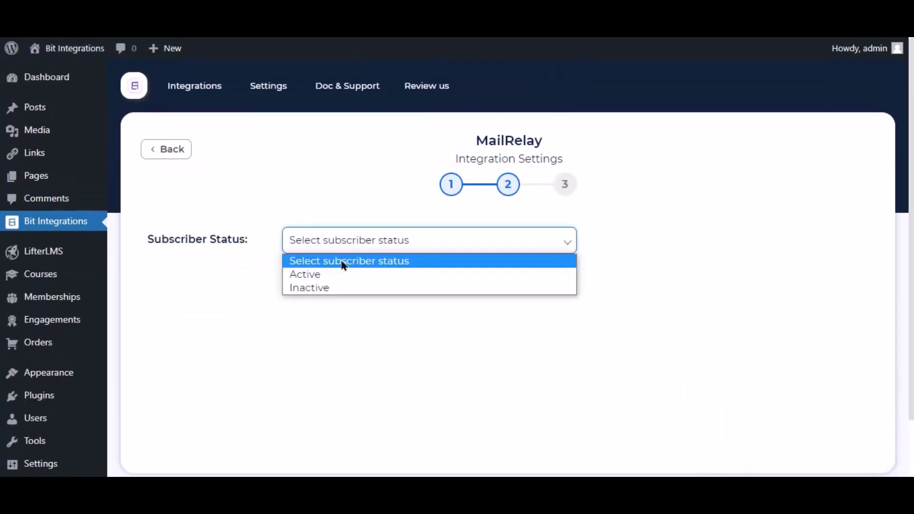
left_click(316, 278)
left_click(348, 361)
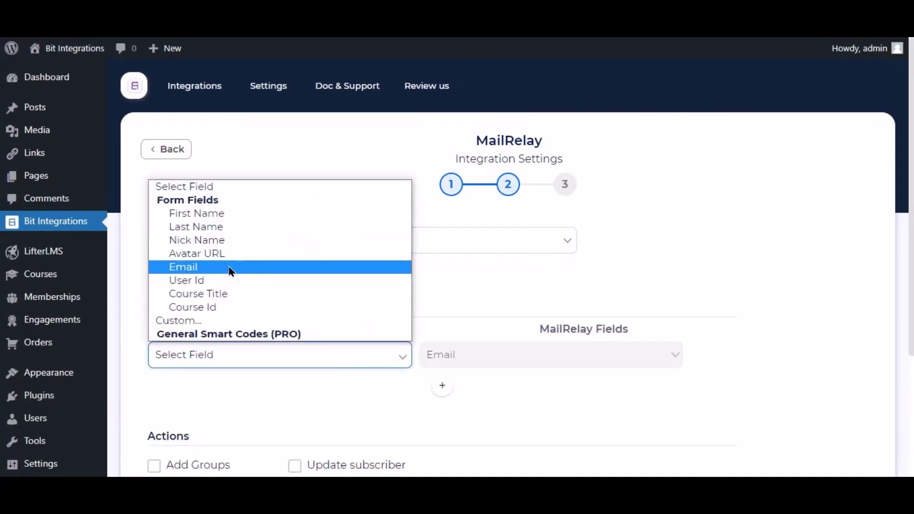
left_click(205, 268)
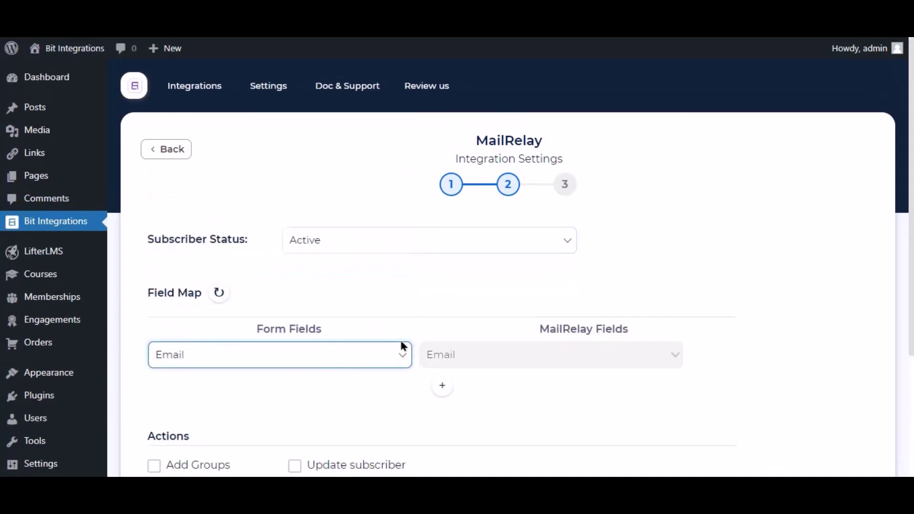
Add a second field-map row sending Nick Name to MailRelay's Name field.
left_click(443, 391)
left_click(472, 390)
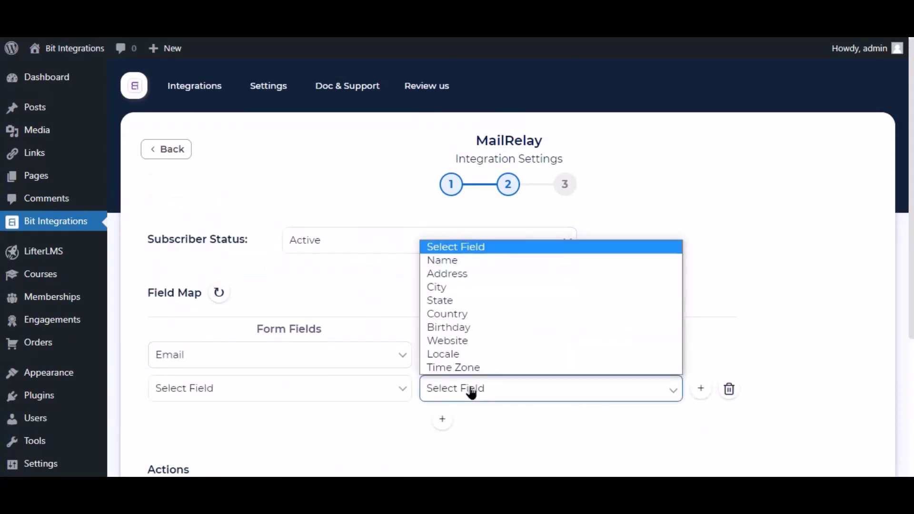
left_click(443, 262)
left_click(377, 389)
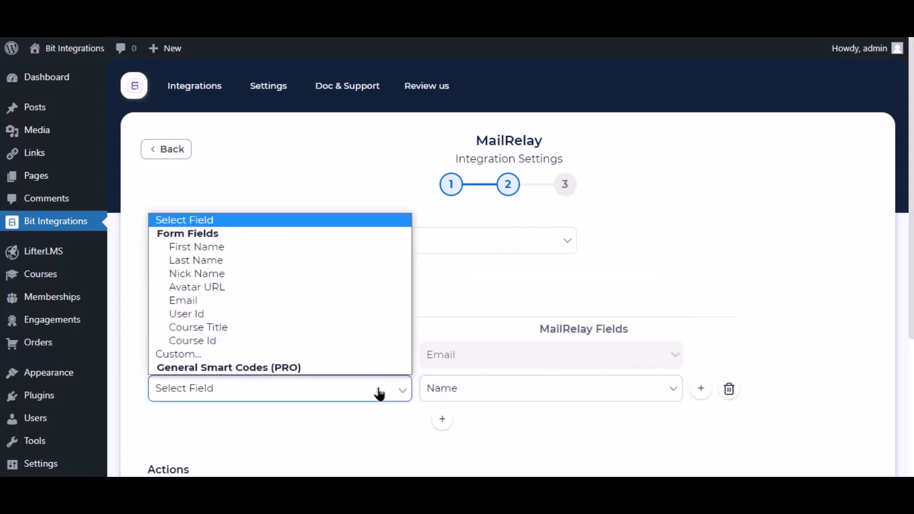
left_click(209, 280)
scroll(407, 307, "down", 5)
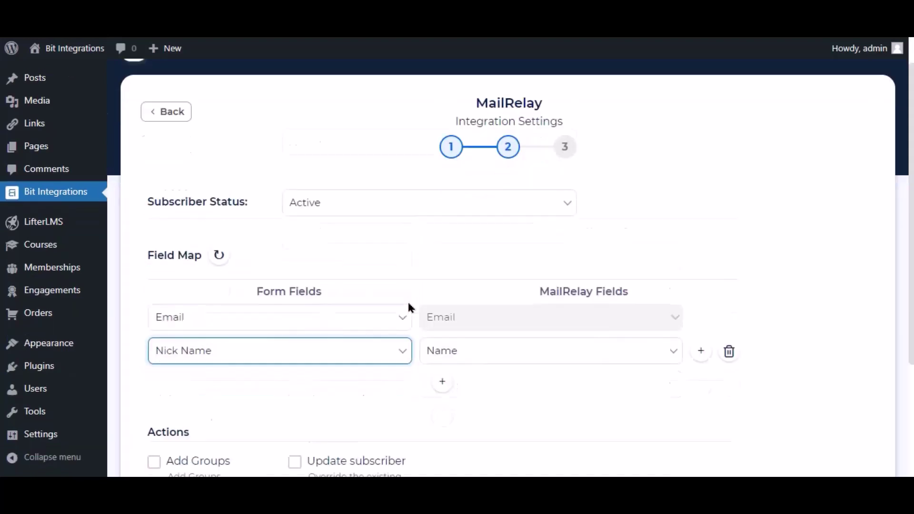
left_click(459, 265)
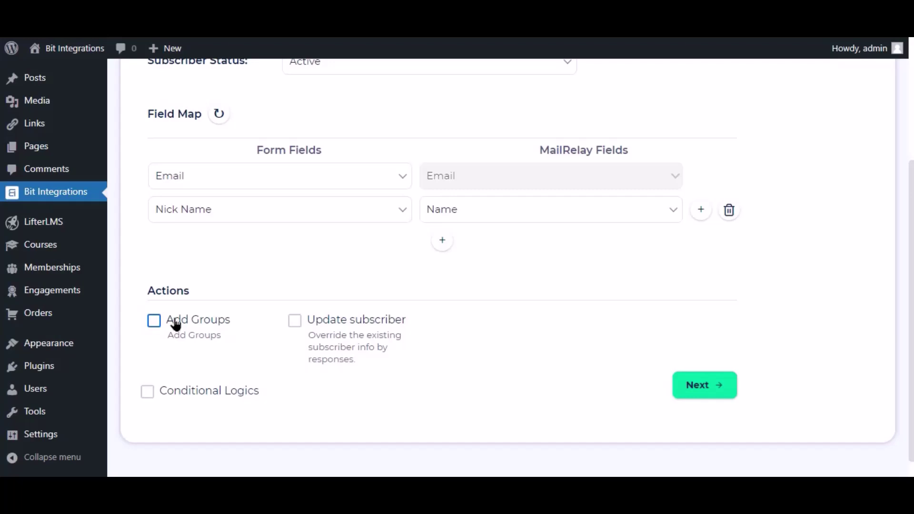
Leave Conditional Logics unticked, go to the final step, and Finish & Save the integration.
left_click(168, 398)
scroll(193, 386, "down", 2)
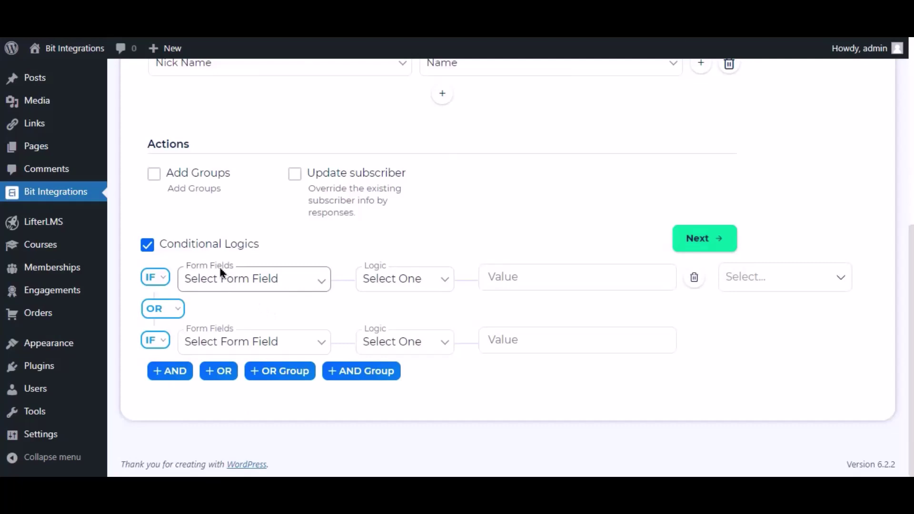
left_click(148, 245)
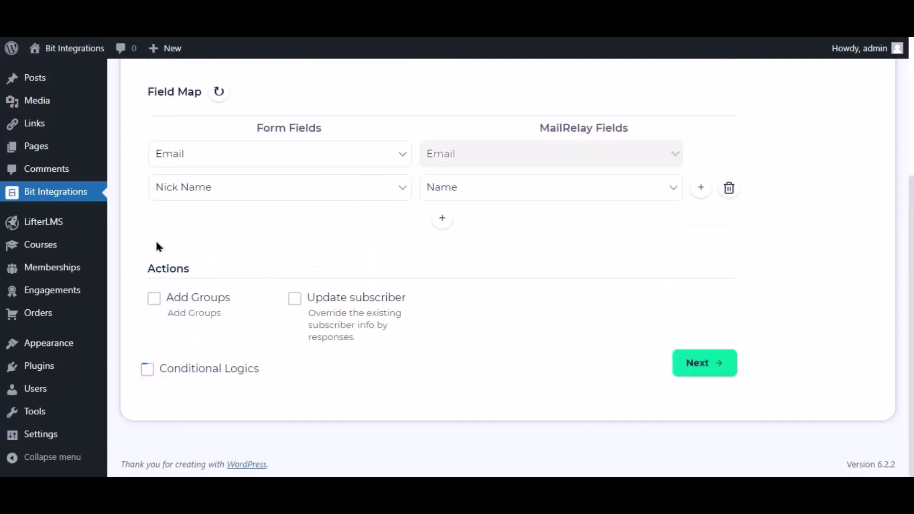
left_click(690, 364)
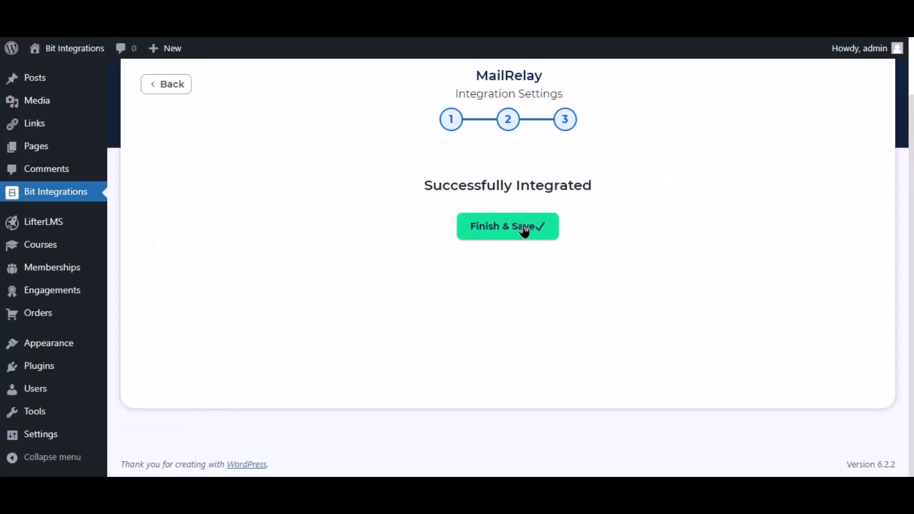
left_click(523, 229)
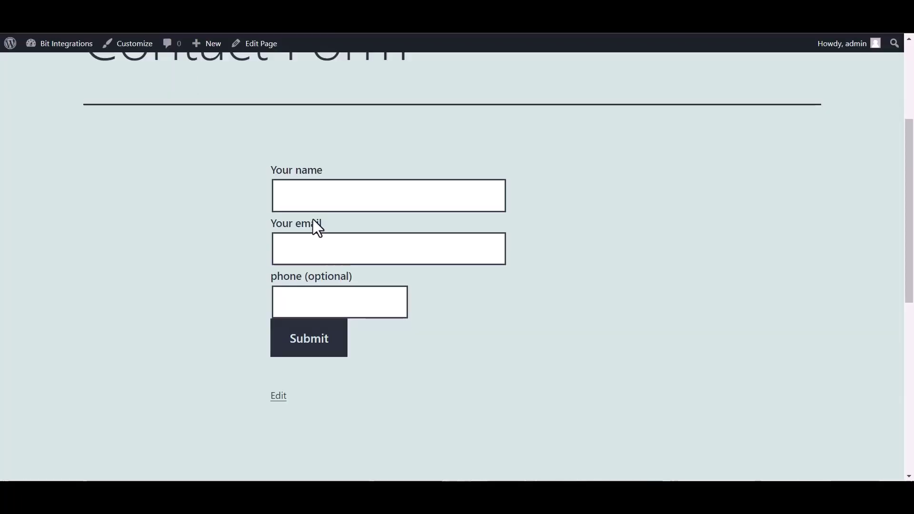
Submit the Contact Form 7 form with name Bit Integrations, a test email and phone.
left_click(315, 195)
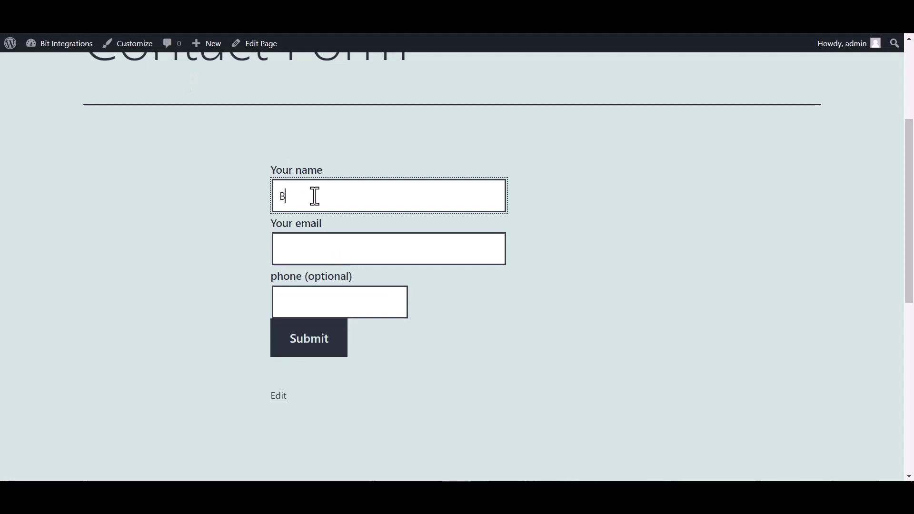
type("it Integrat")
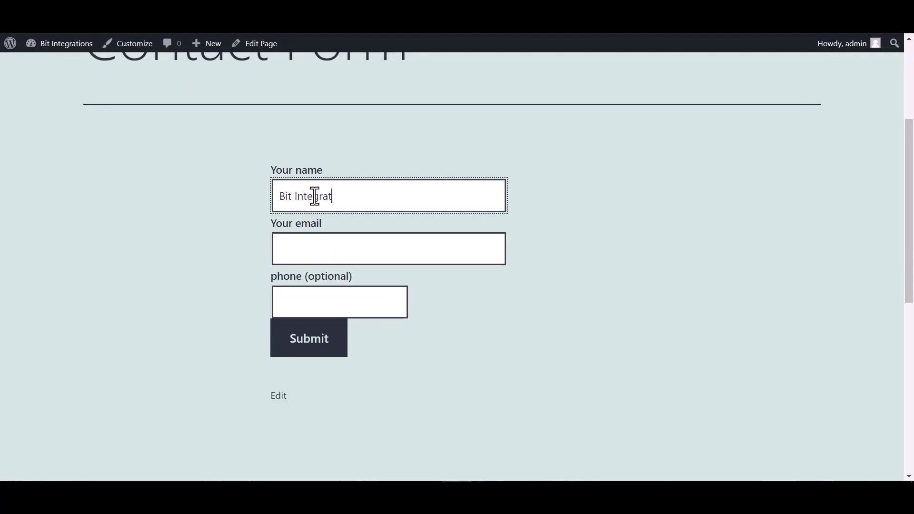
type("ions")
left_click(320, 249)
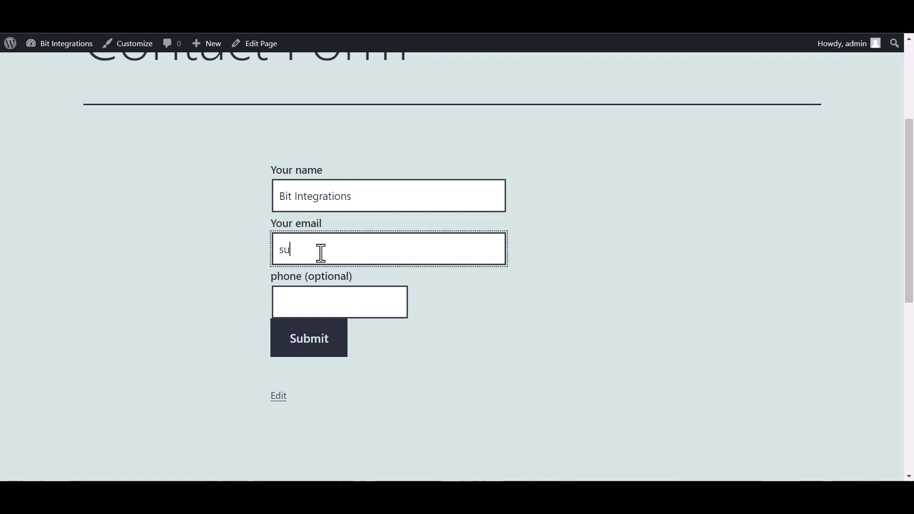
left_click(365, 307)
type("444555666")
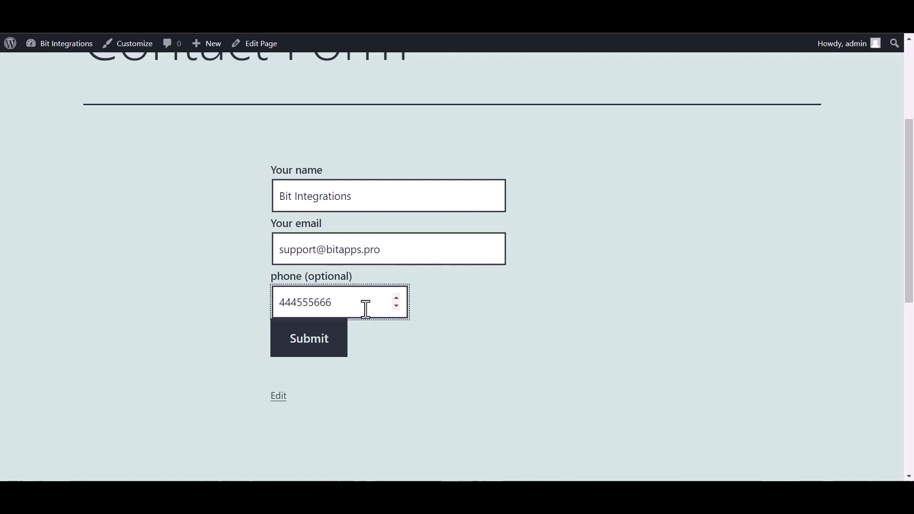
left_click(311, 347)
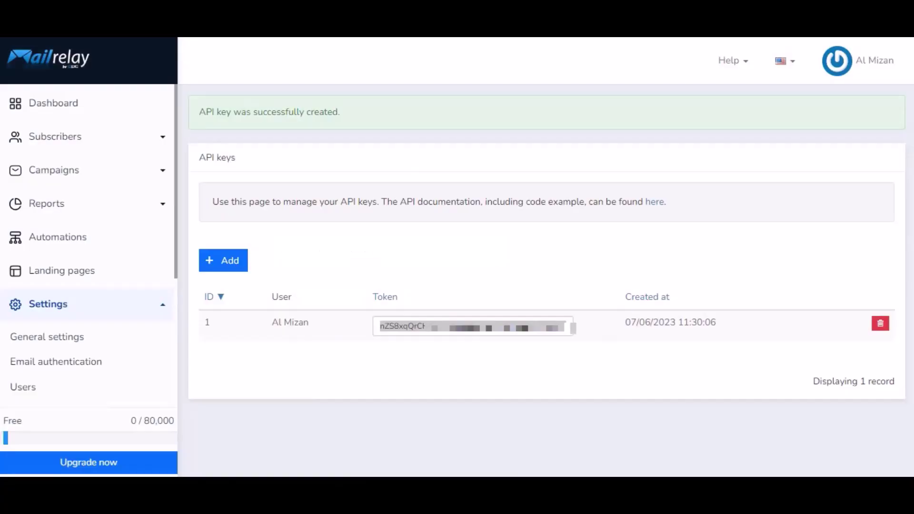
Open MailRelay's Subscribers list to find the Active Bit Integrations subscriber.
left_click(59, 143)
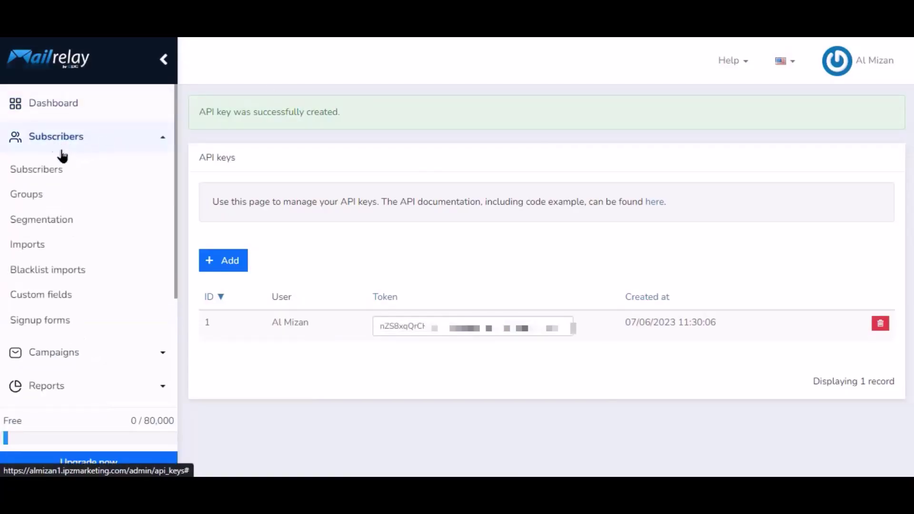
left_click(43, 169)
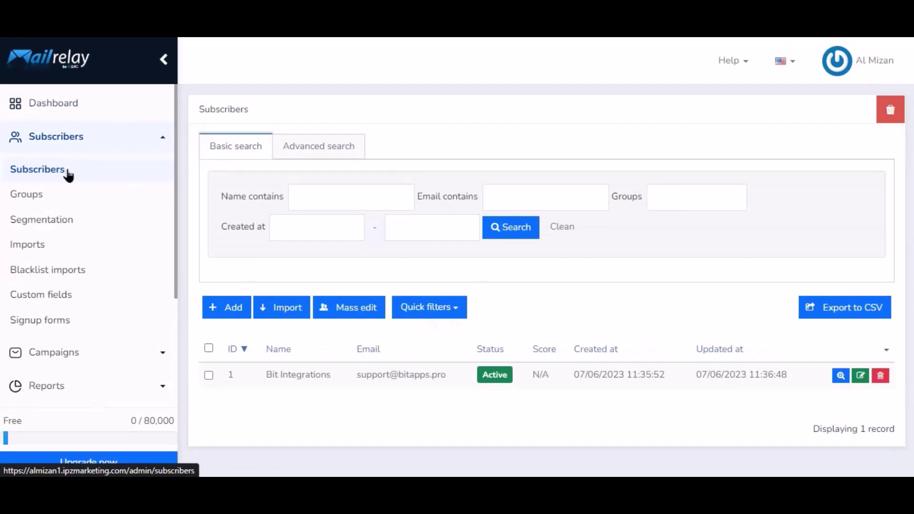